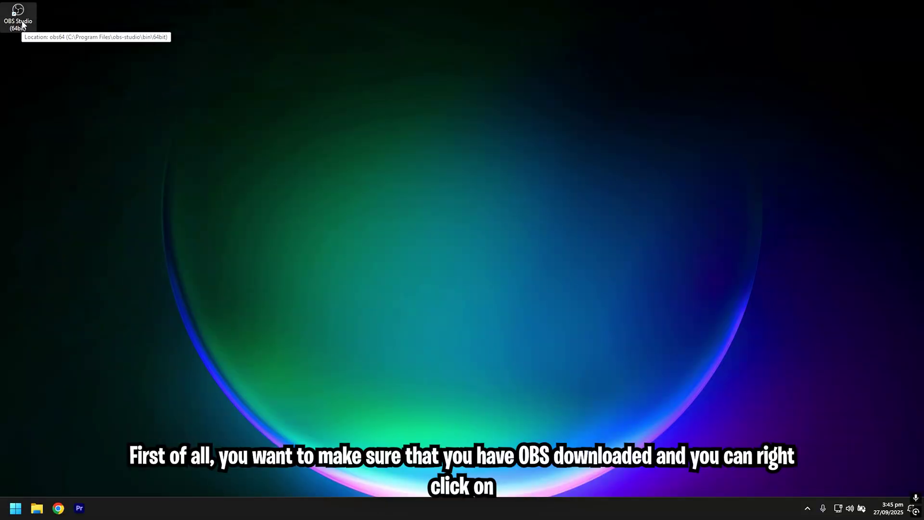
Step: Launch OBS Studio as administrator from its desktop shortcut
right_click(20, 19)
left_click(63, 47)
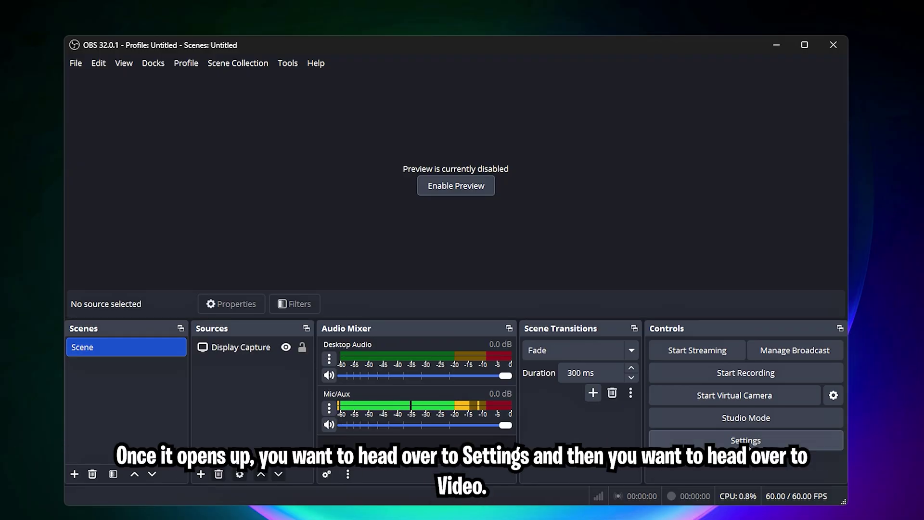
Step: In Video settings, confirm 1920x1080 base and output resolution and keep 60 FPS
left_click(757, 443)
left_click(194, 172)
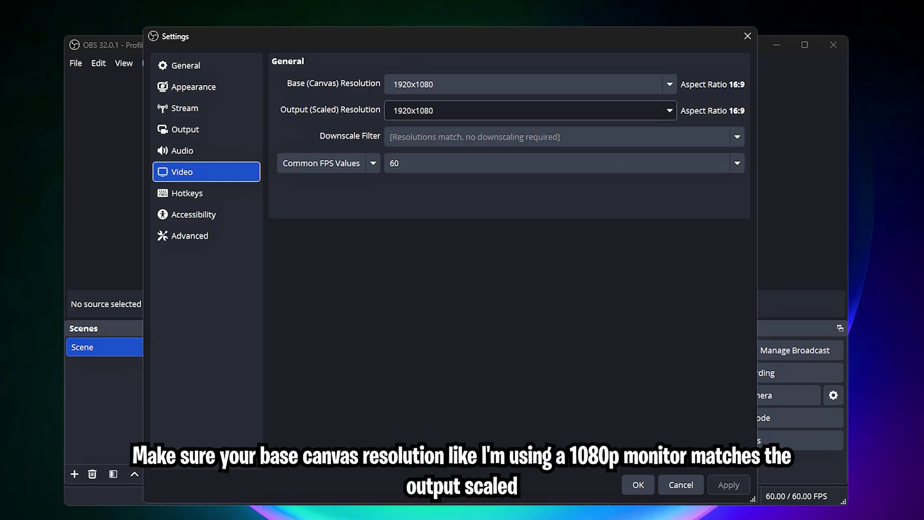
left_click(421, 163)
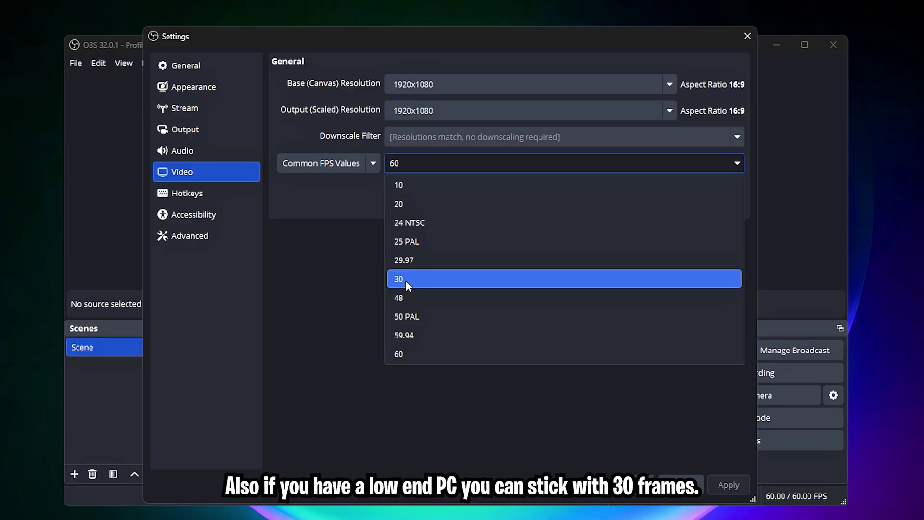
left_click(195, 130)
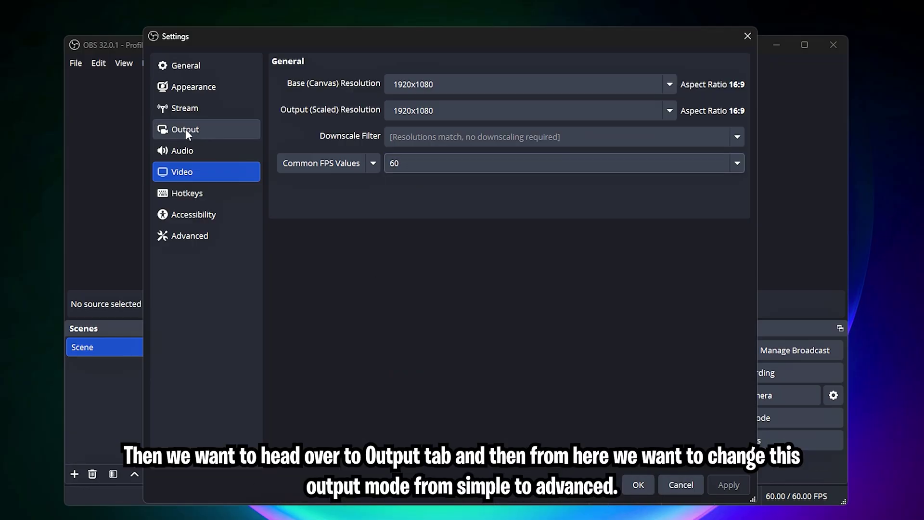
Step: Switch the Output Mode to Advanced and show the Recording settings
left_click(185, 130)
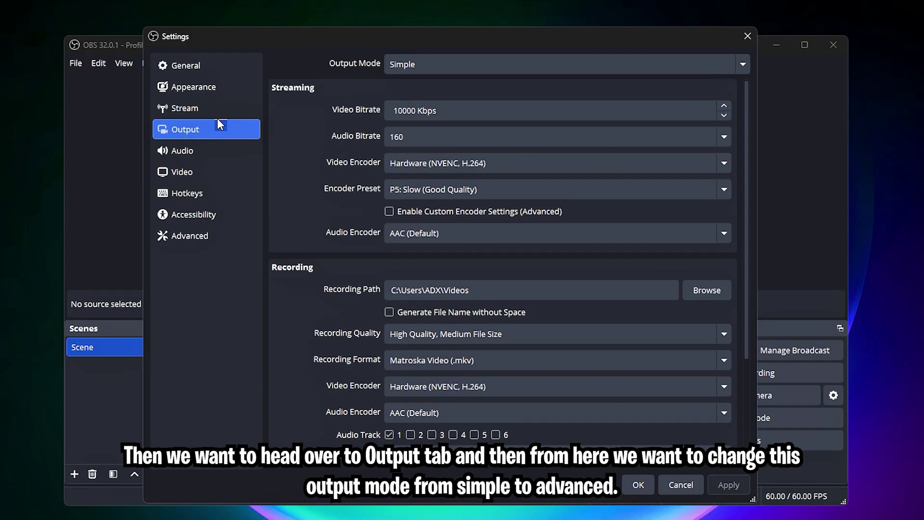
left_click(407, 66)
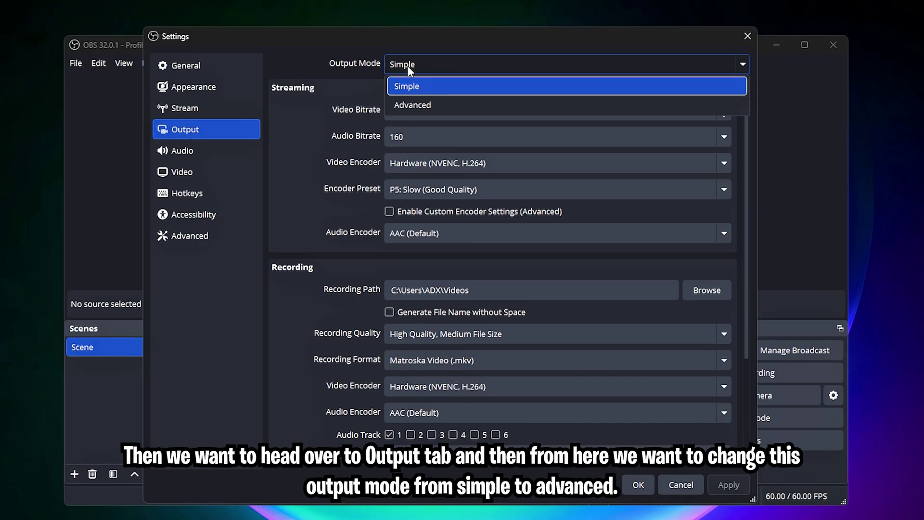
left_click(418, 105)
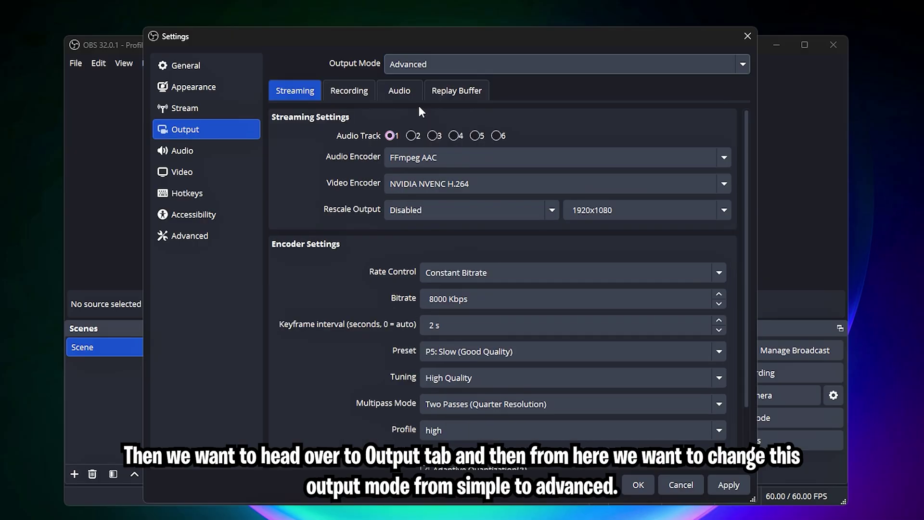
left_click(346, 91)
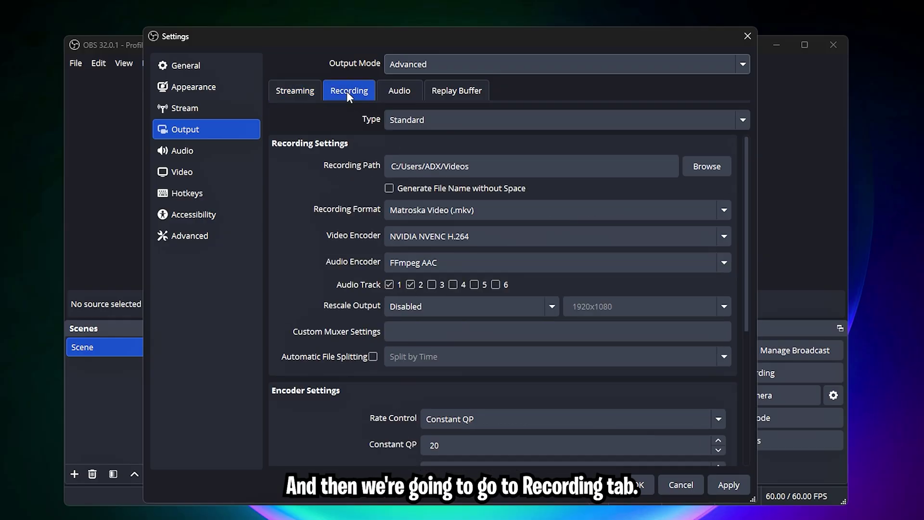
Step: Keep the recording path in Videos and the Matroska Video (.mkv) format
left_click(716, 167)
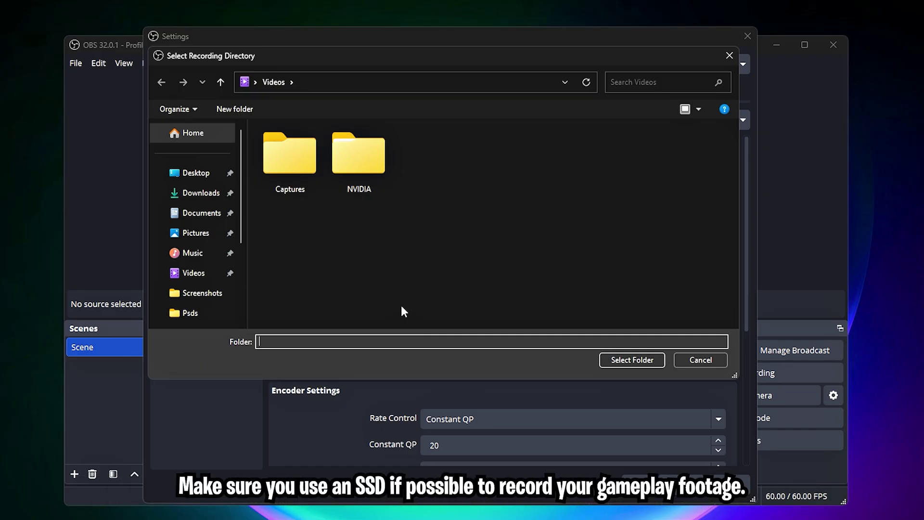
left_click(701, 359)
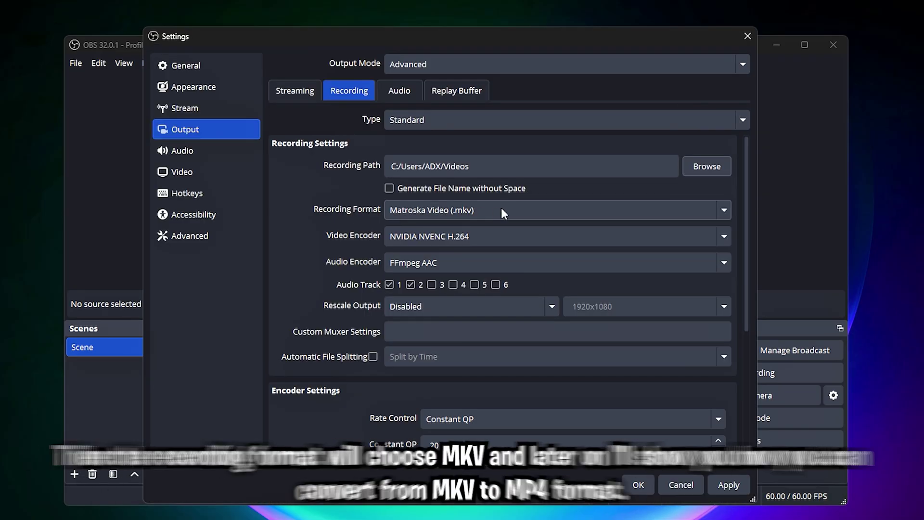
left_click(453, 209)
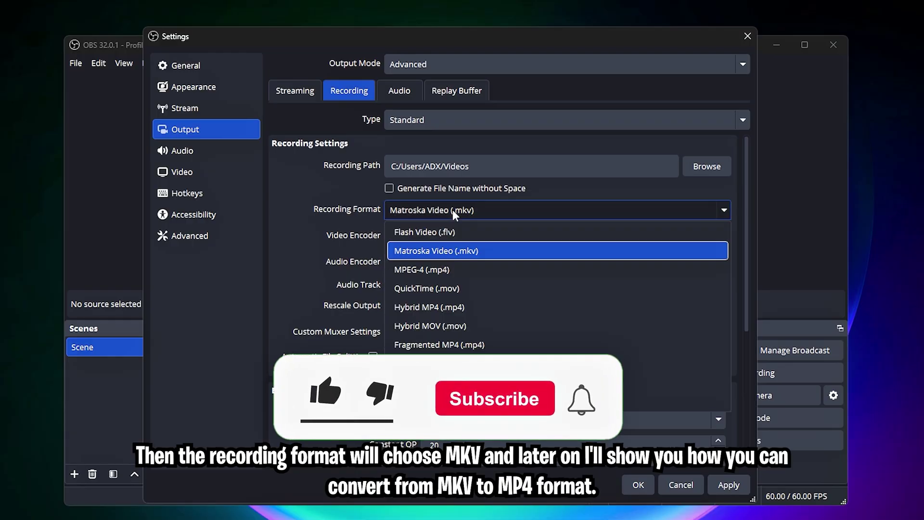
Step: Keep Matroska format and use NVIDIA NVENC H.264 video with FFmpeg AAC audio, no rescaling
left_click(449, 252)
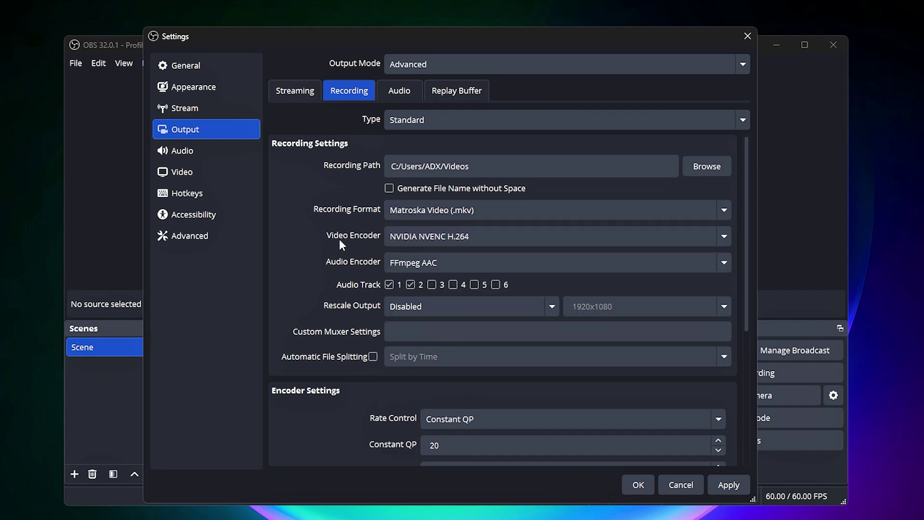
left_click(436, 237)
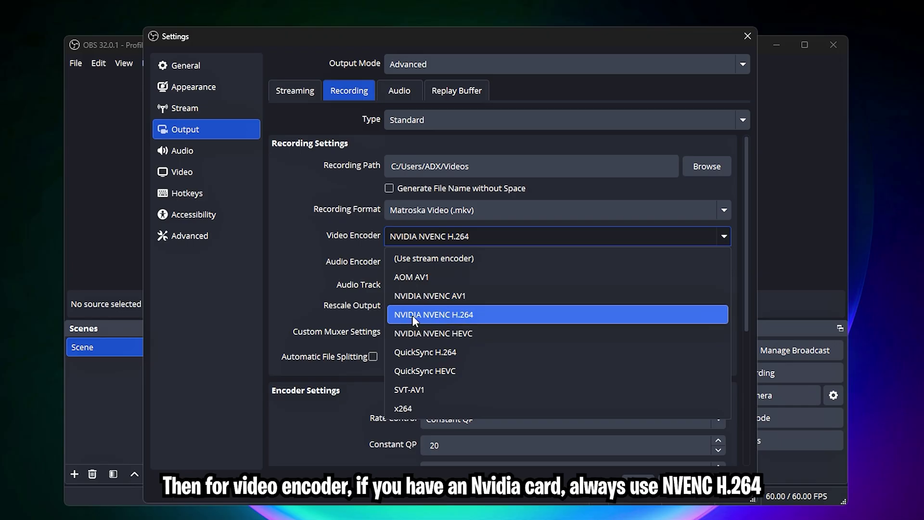
left_click(468, 320)
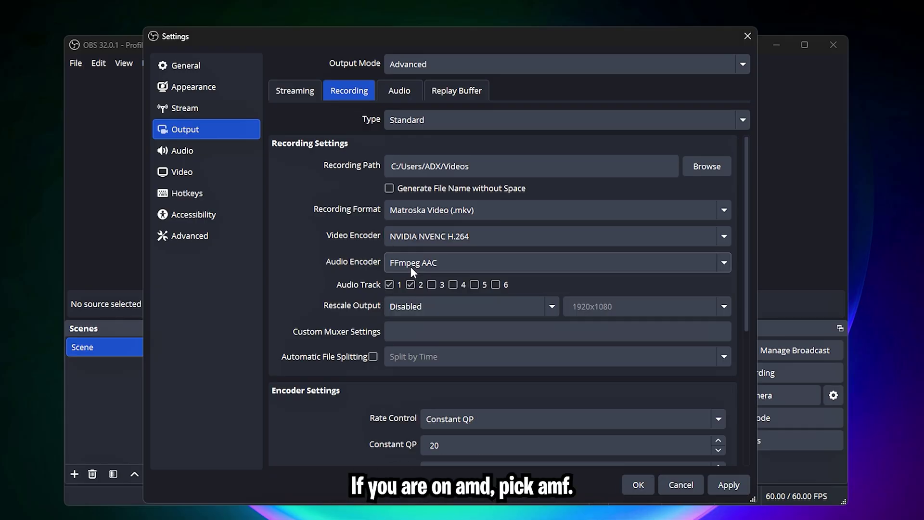
left_click(420, 264)
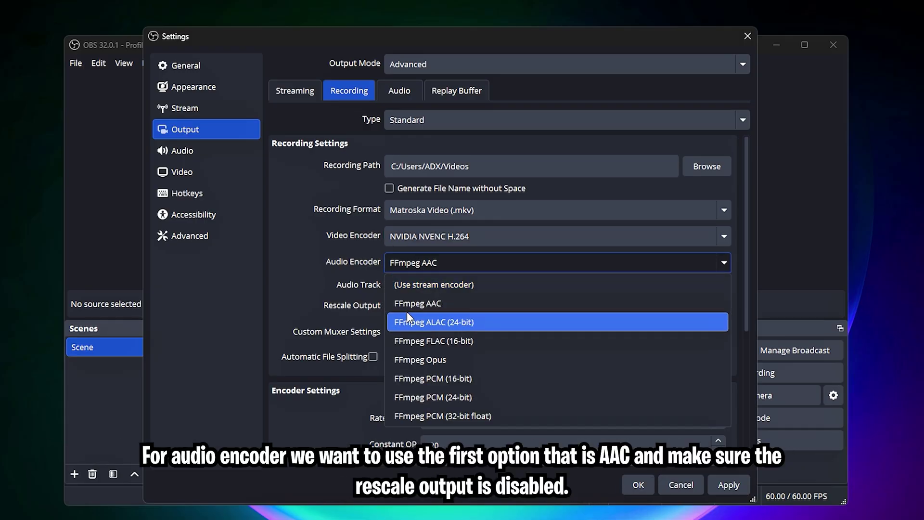
left_click(434, 308)
scroll(395, 289, "down", 1)
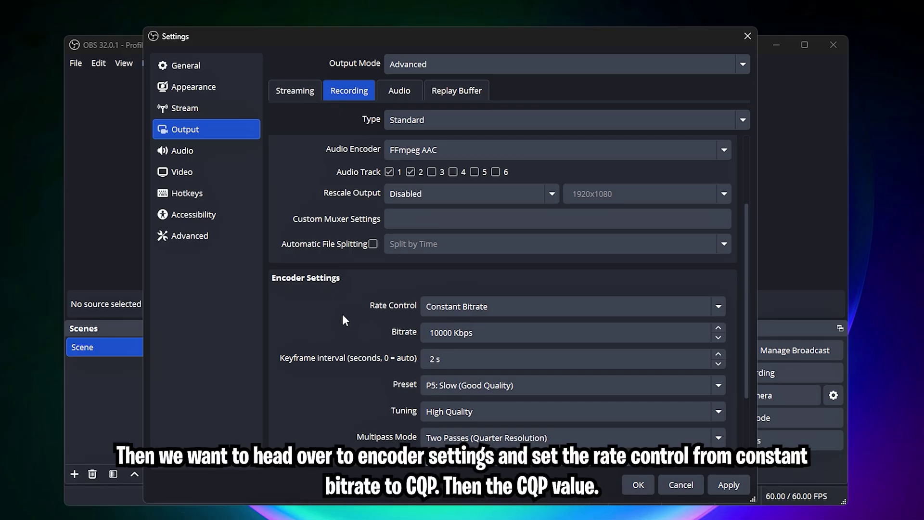
Step: Set rate control to Constant QP with CQ 20 and a 2 s keyframe interval
left_click(460, 308)
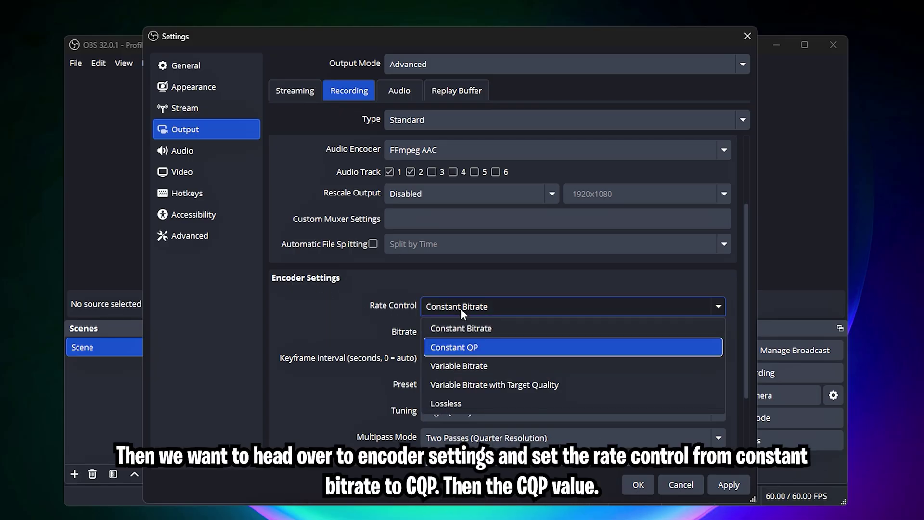
left_click(468, 348)
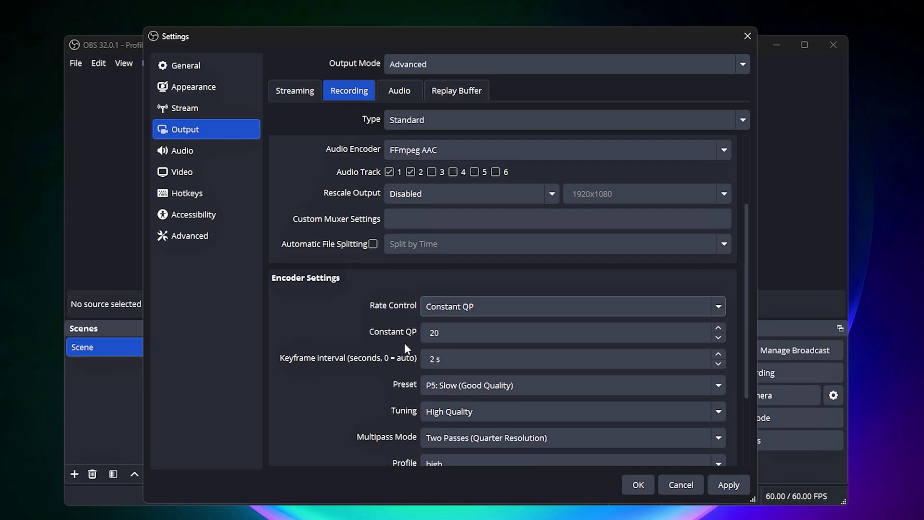
left_click(435, 332)
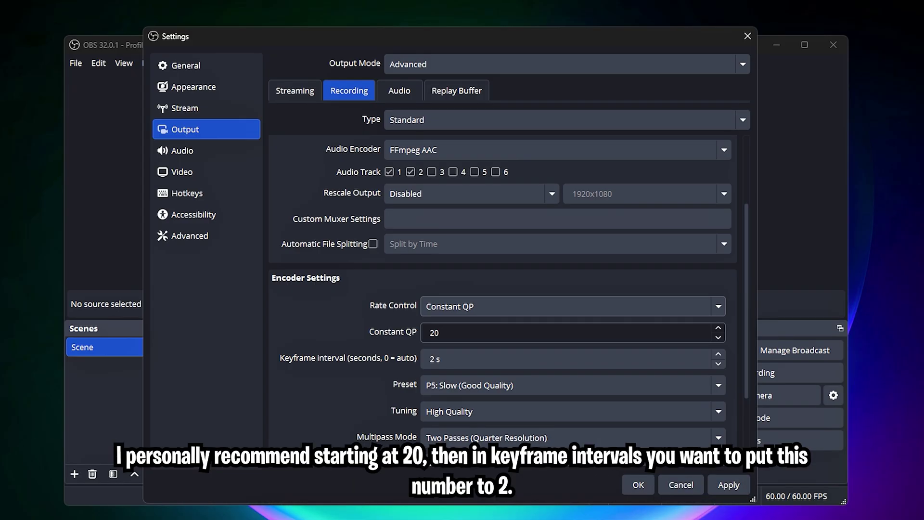
scroll(303, 291, "down", 3)
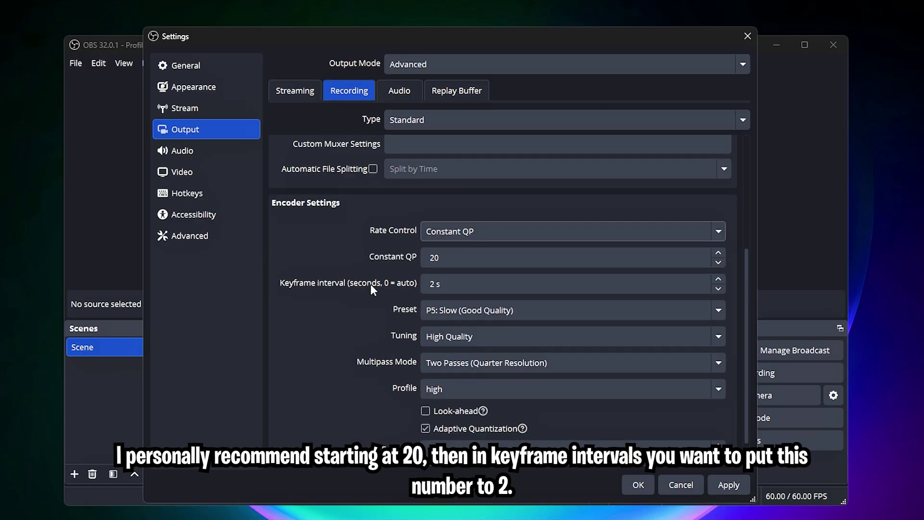
left_click(449, 284)
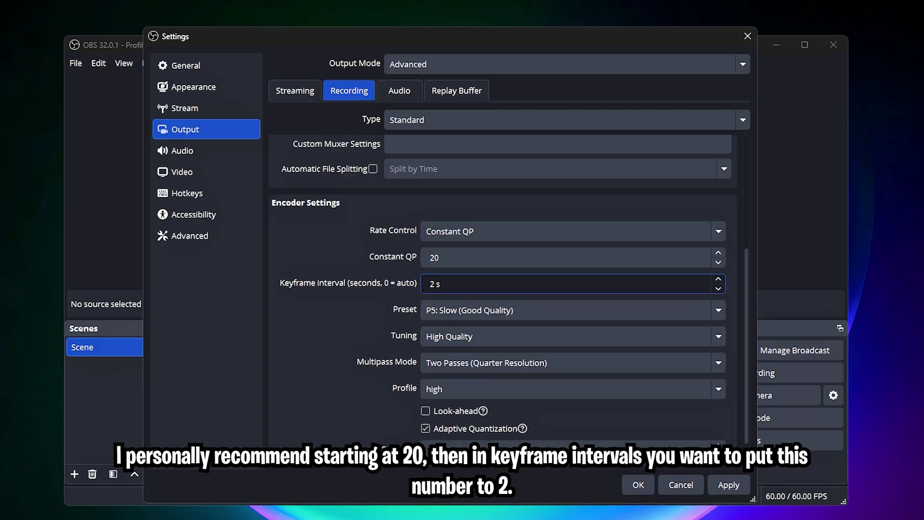
left_click(463, 310)
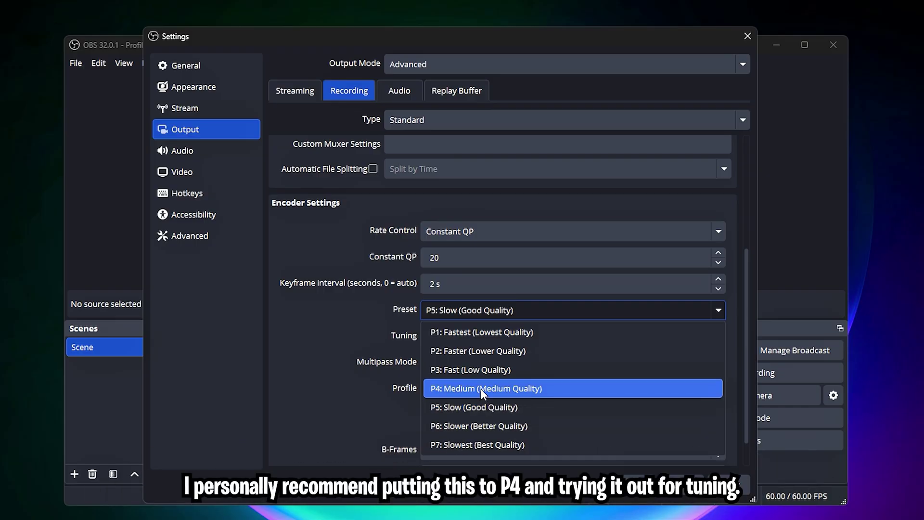
Step: Choose the P4: Medium encoder preset with High Quality tuning
left_click(440, 388)
left_click(450, 337)
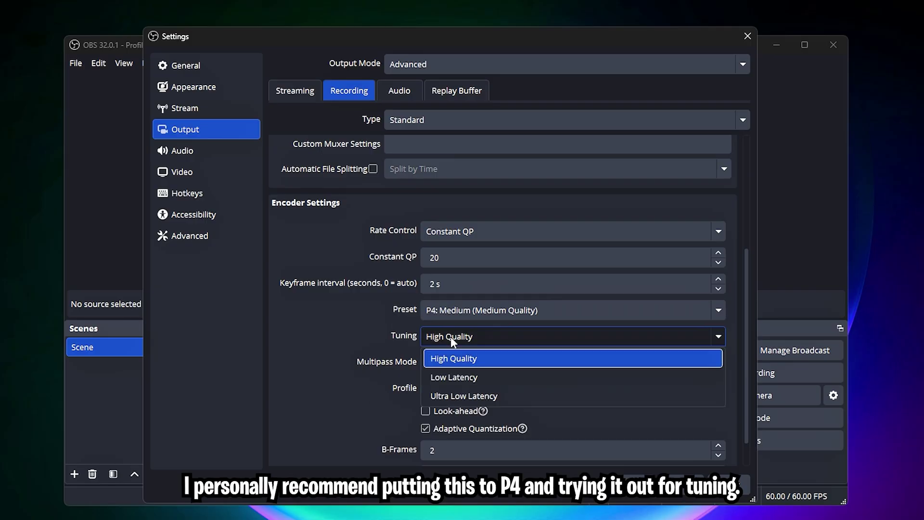
left_click(451, 361)
scroll(473, 326, "down", 1)
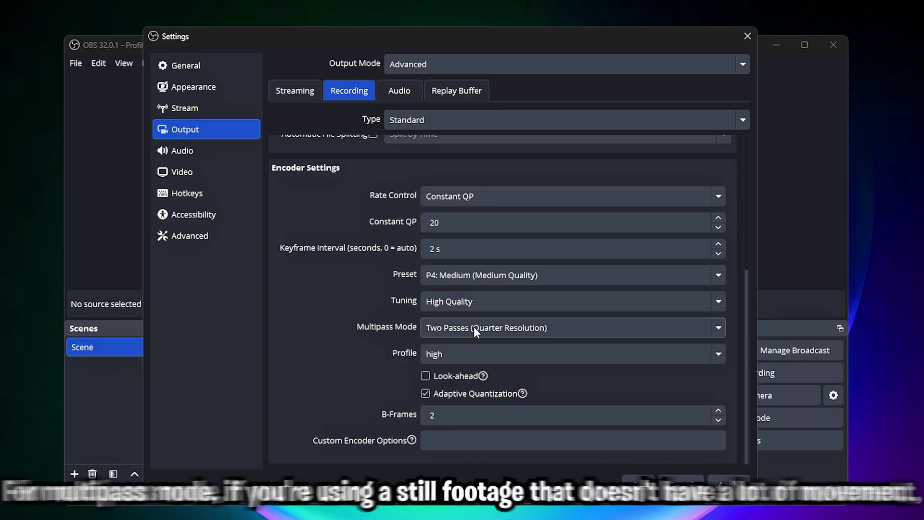
Step: Set multipass mode to Single Pass and keep the profile at high
left_click(474, 327)
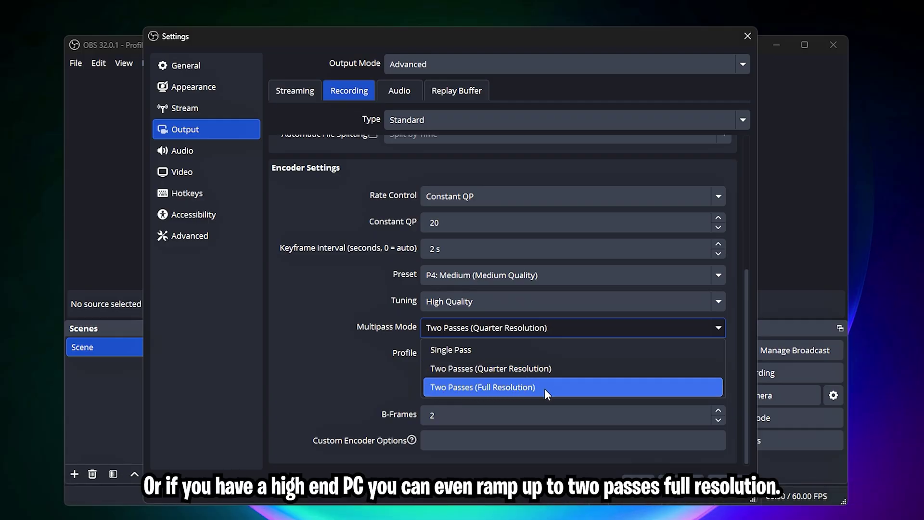
left_click(539, 349)
left_click(536, 319)
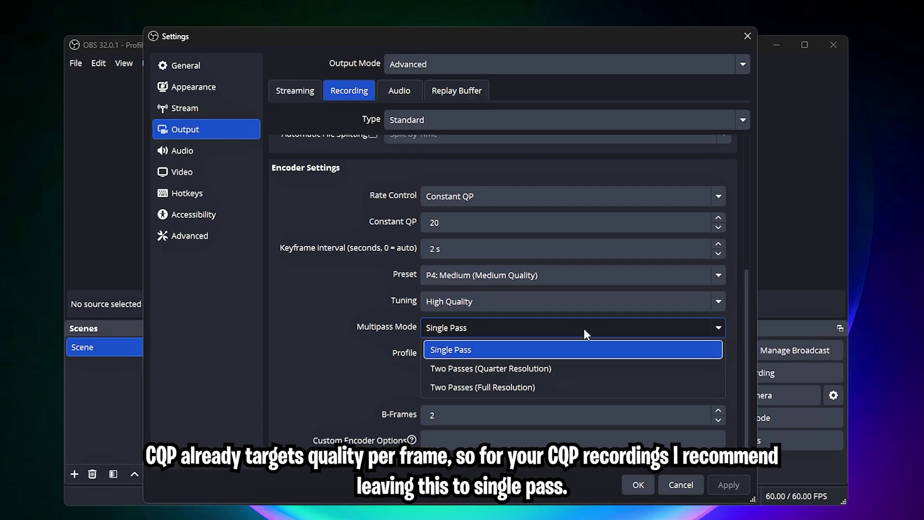
left_click(494, 349)
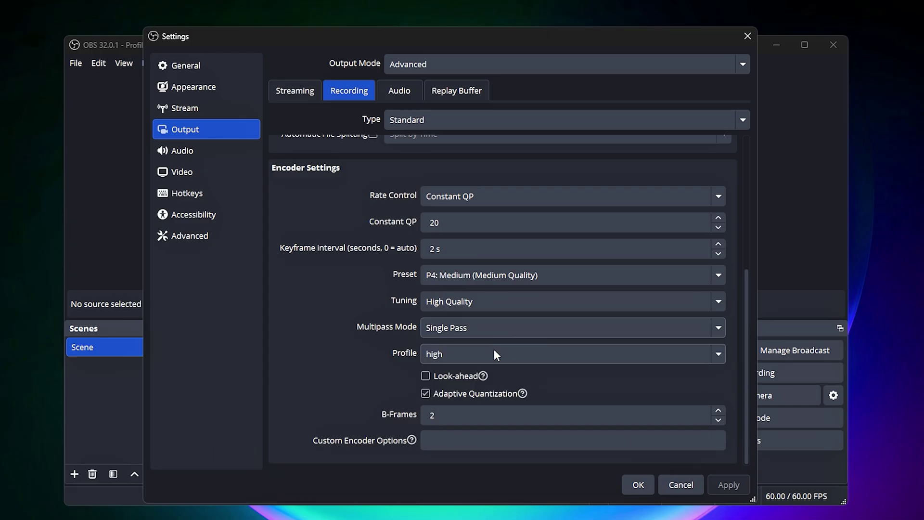
left_click(453, 353)
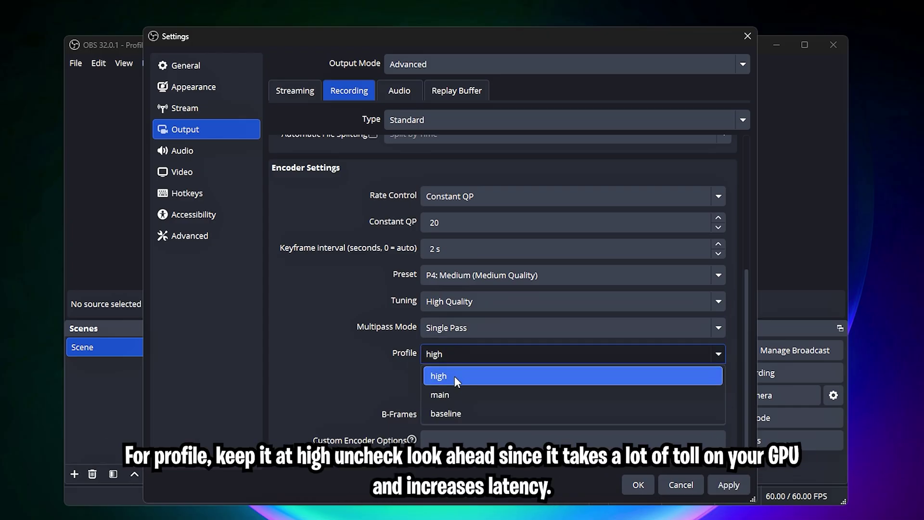
left_click(454, 375)
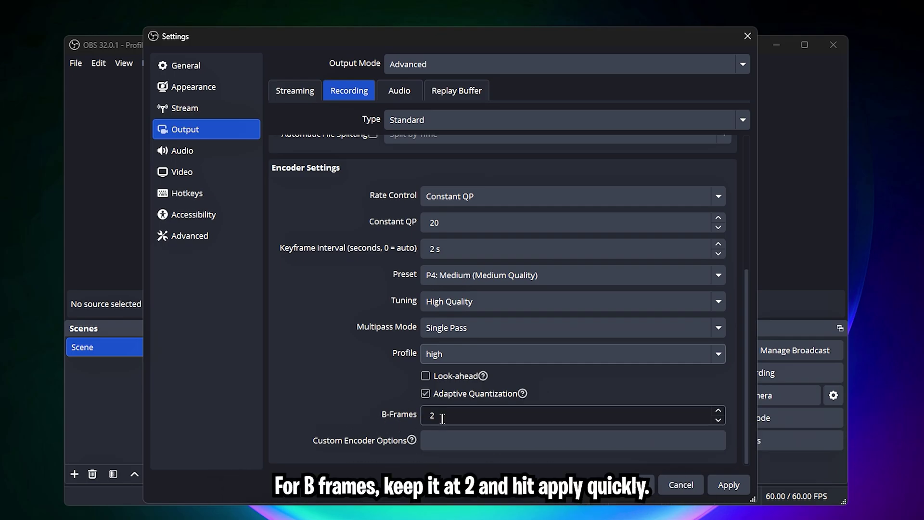
Step: Apply the encoder settings, then keep 48 kHz sample rate and Odyssey G40B desktop audio
left_click(730, 486)
left_click(195, 153)
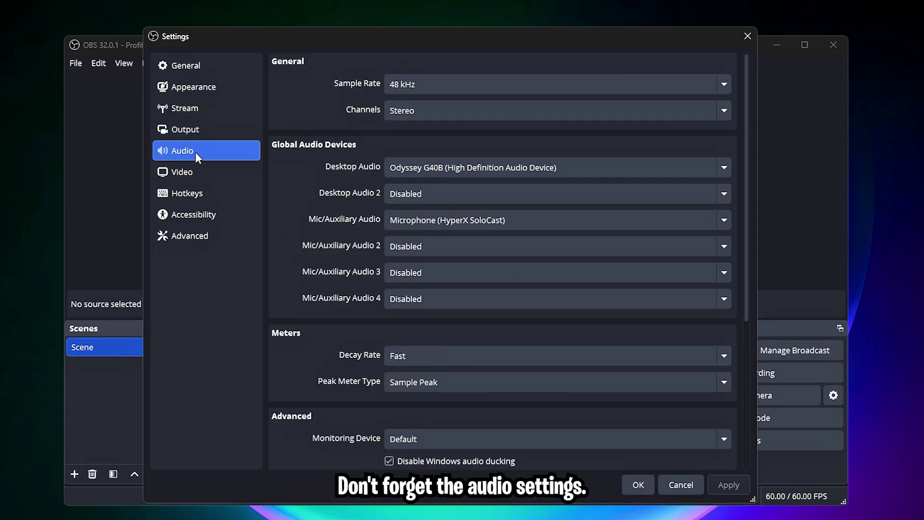
left_click(408, 87)
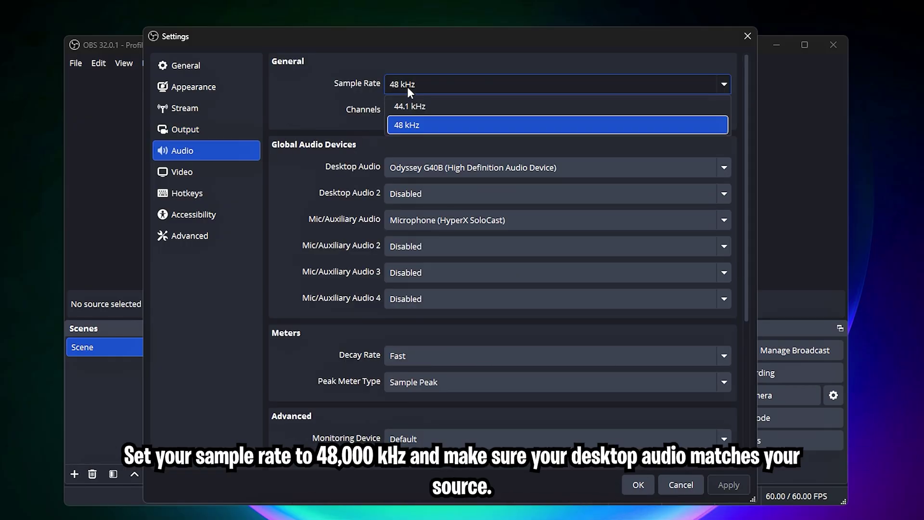
left_click(405, 127)
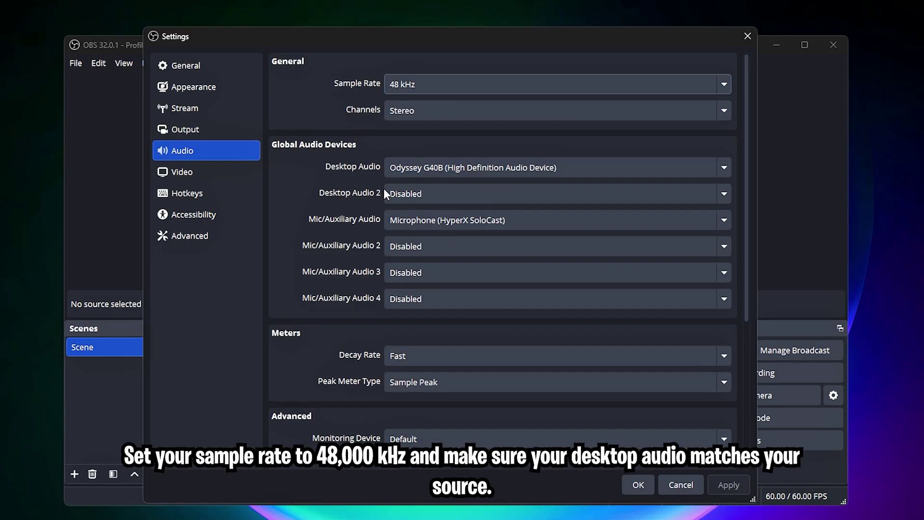
left_click(412, 168)
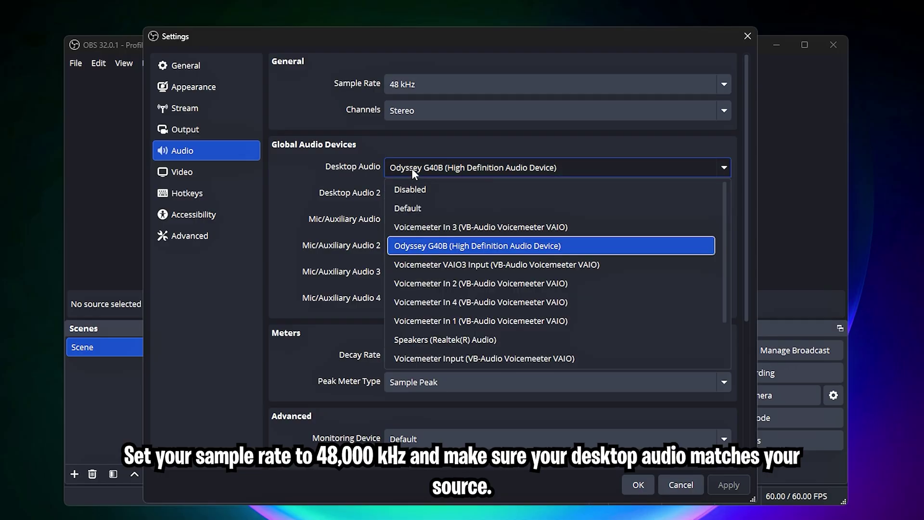
left_click(470, 245)
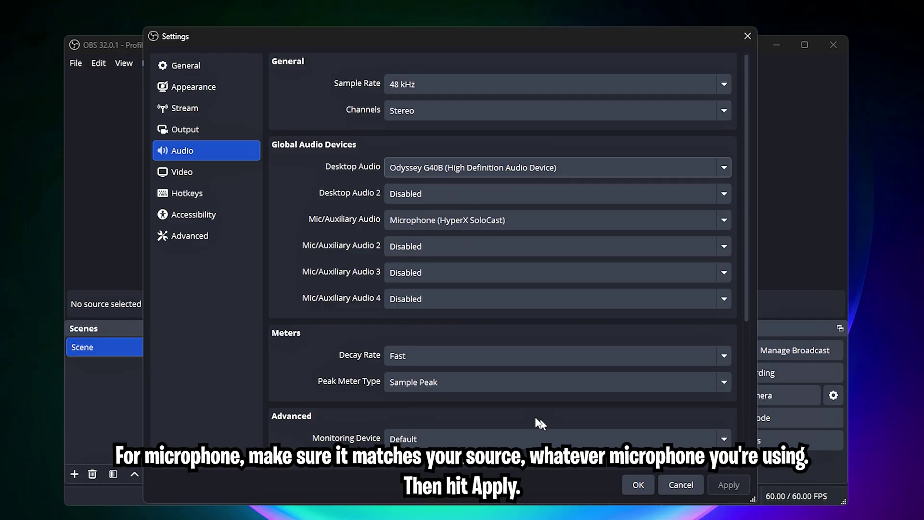
Step: Set the Color Range to Full on the Advanced settings page
left_click(221, 237)
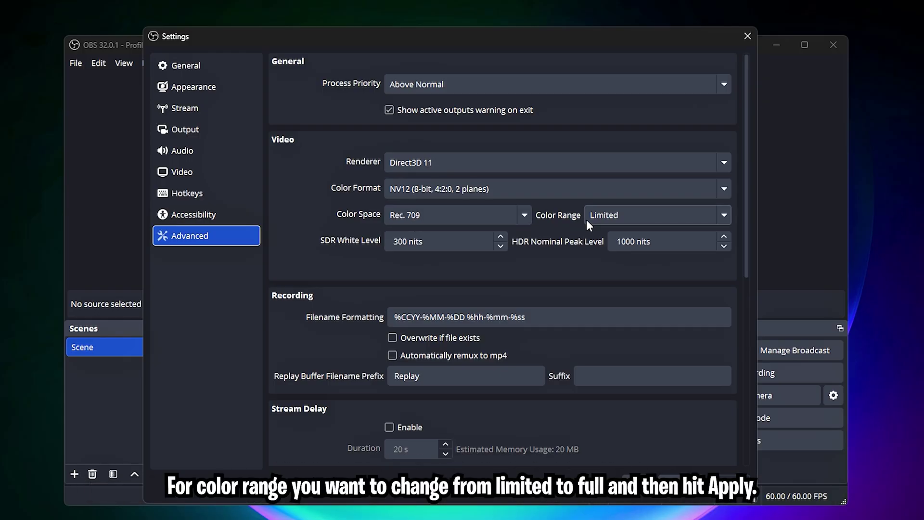
left_click(631, 215)
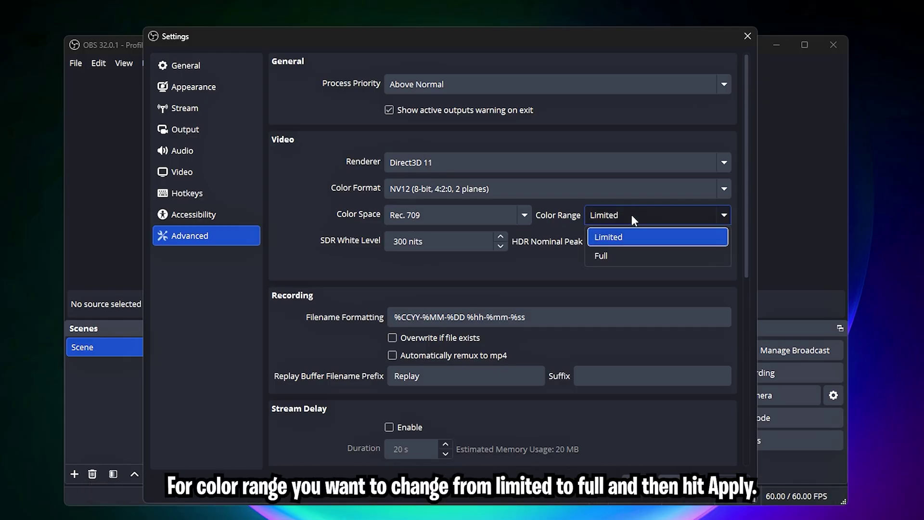
left_click(620, 250)
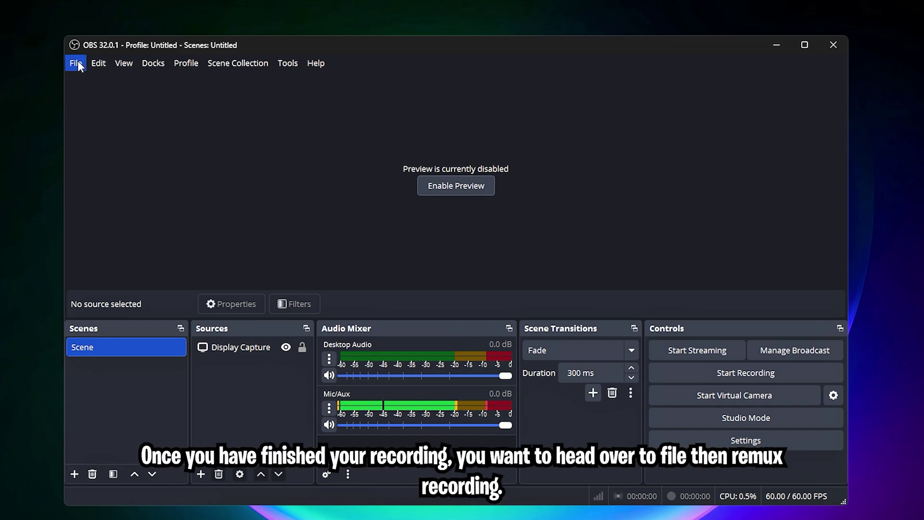
left_click(78, 65)
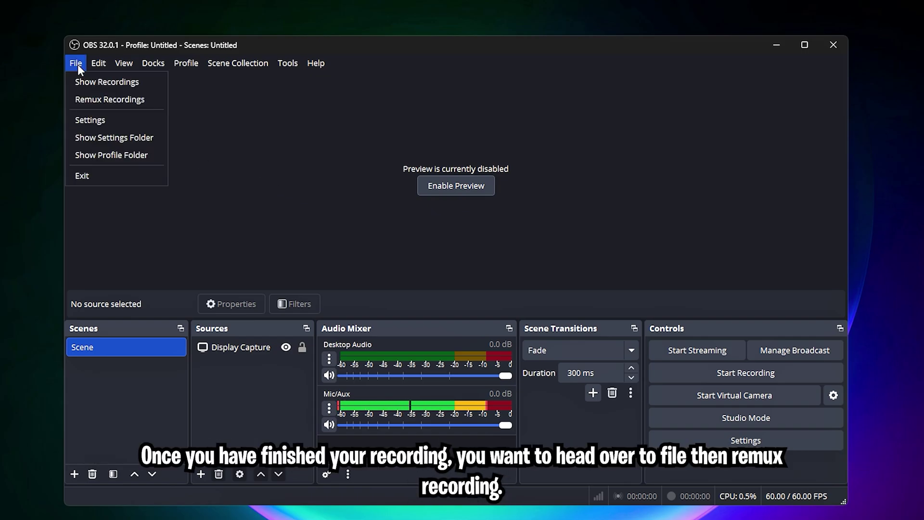
left_click(113, 102)
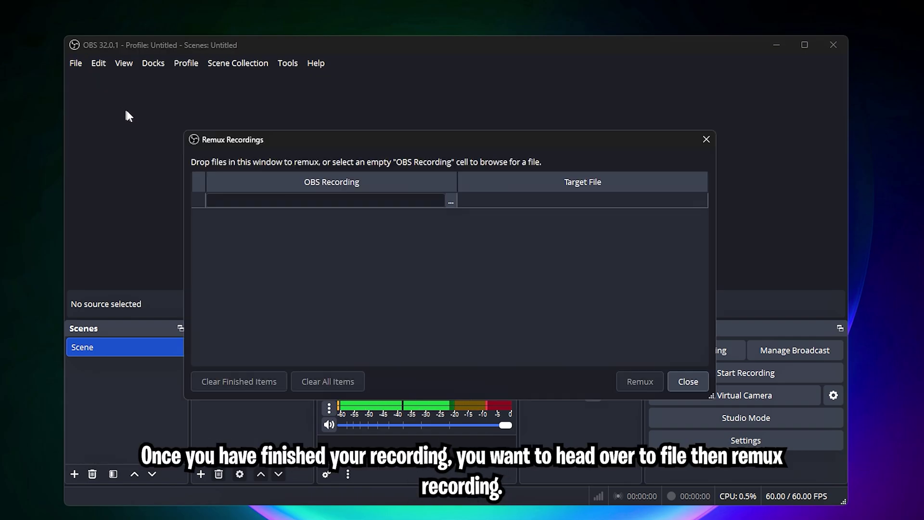
left_click(452, 204)
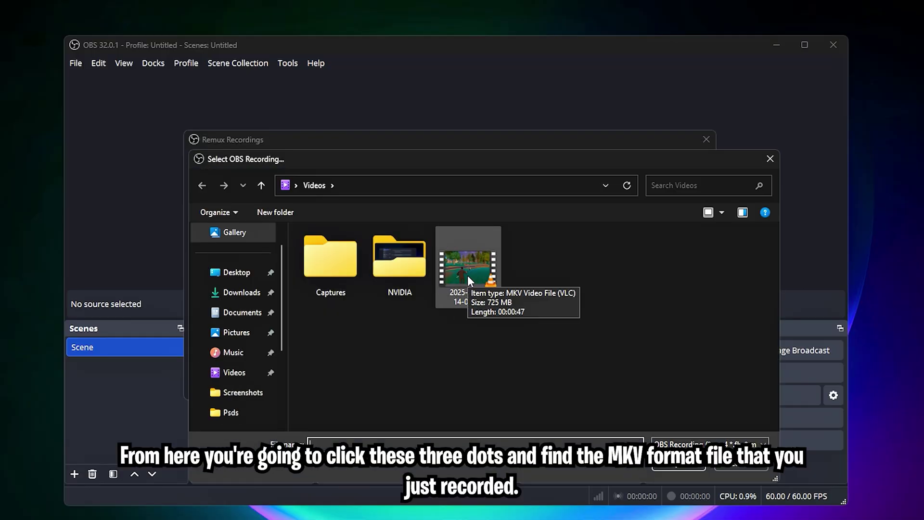
left_click(470, 280)
left_click(684, 463)
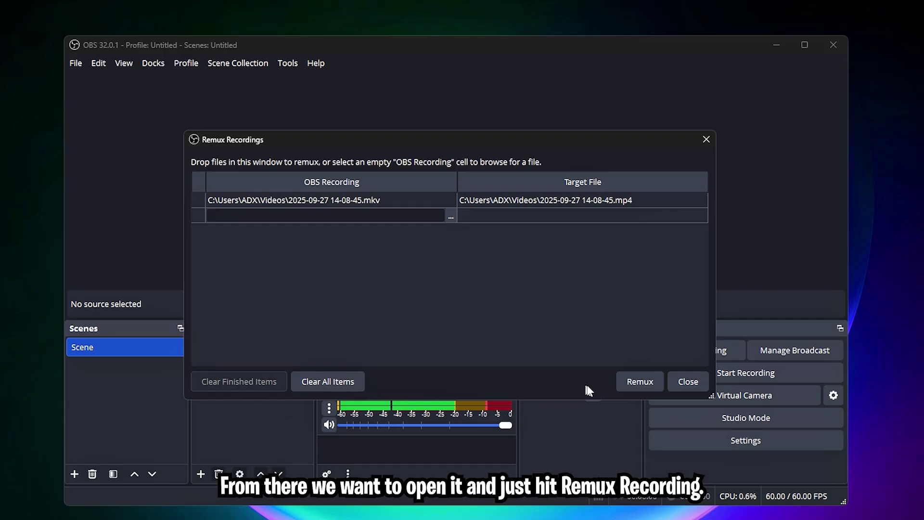
left_click(641, 382)
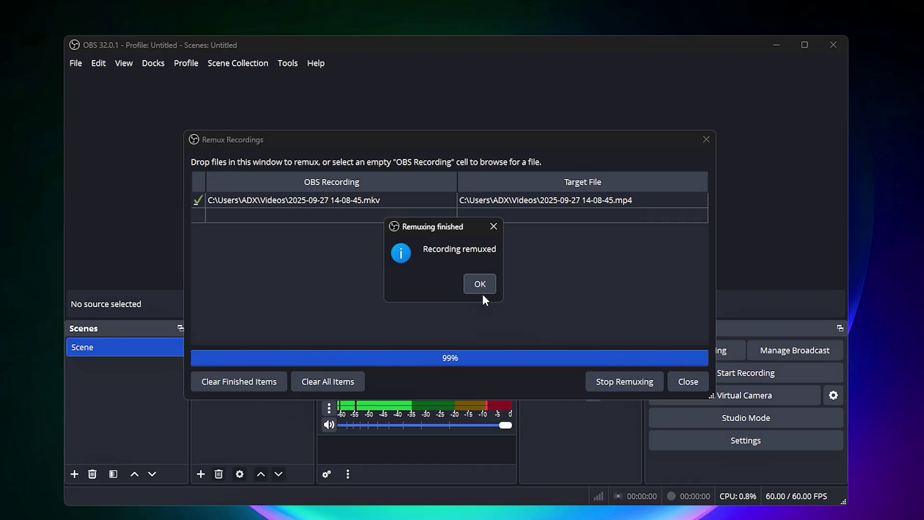
left_click(481, 284)
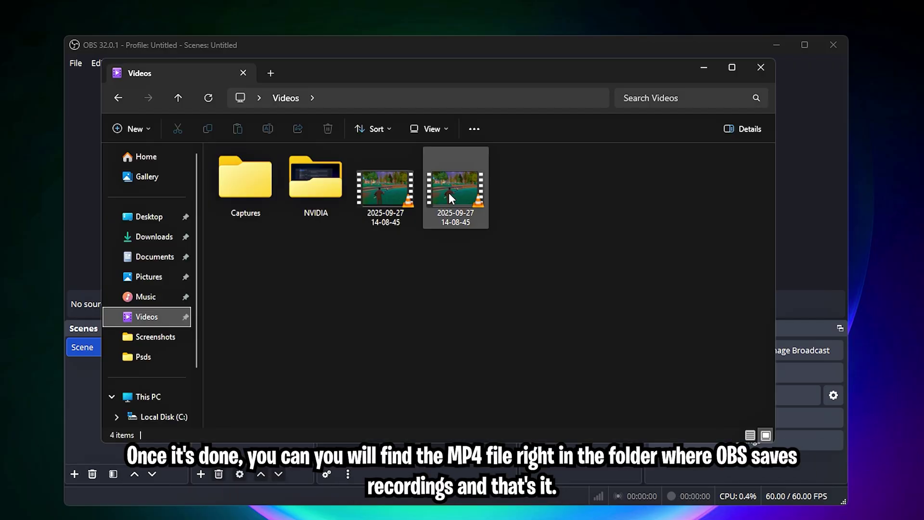
Step: Check the 725 MB, 47-second MP4 recording's details in the Videos folder
mouse_move(448, 193)
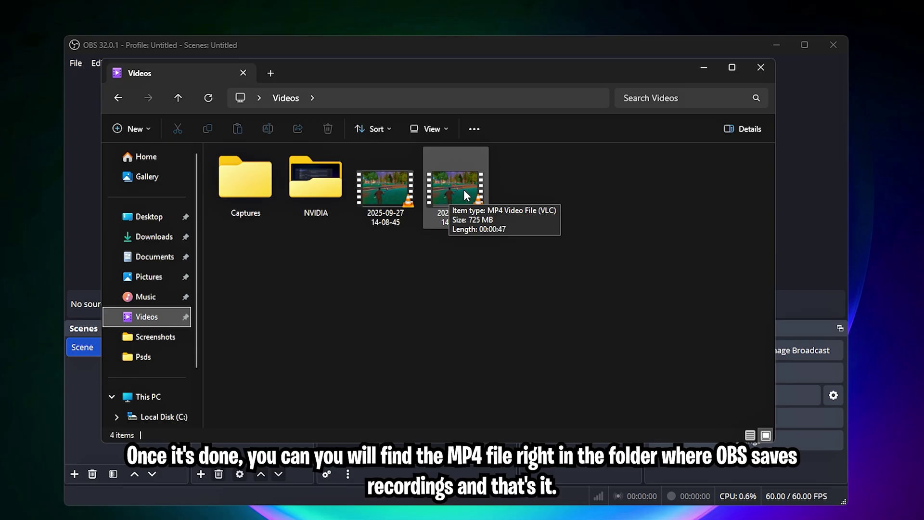